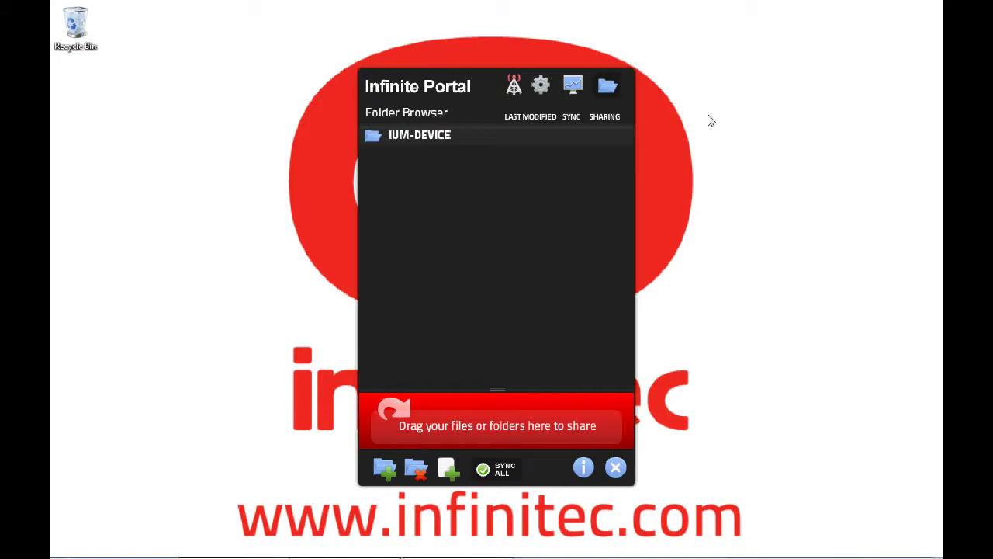
- In the device preferences, set the Optimised For profile to Custom and the file system to FAT32
click(542, 86)
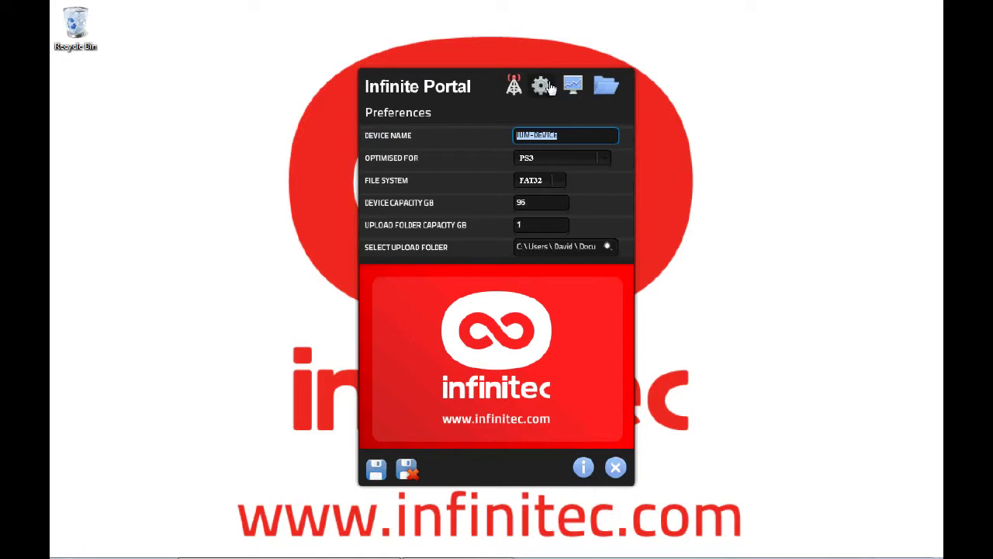
click(604, 156)
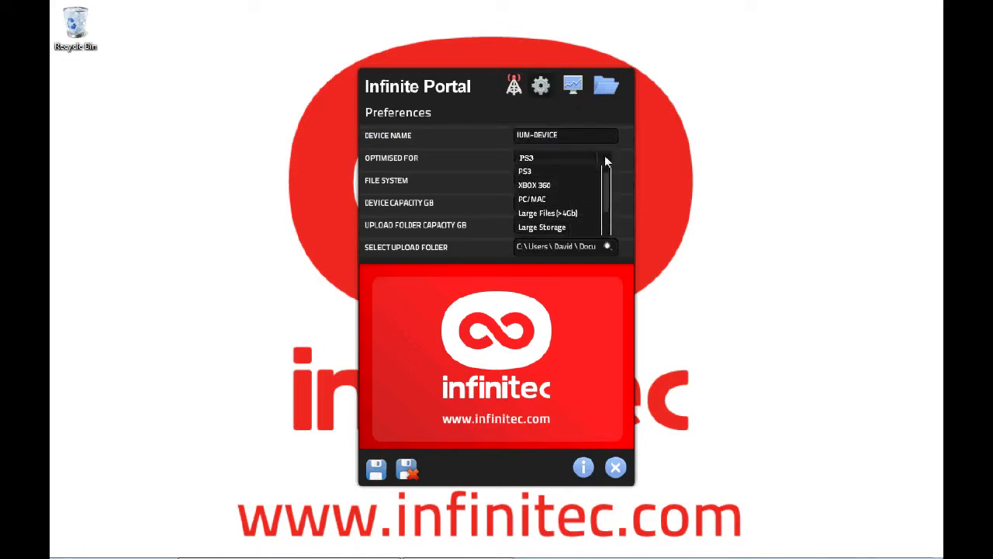
scroll(609, 182, down, 2)
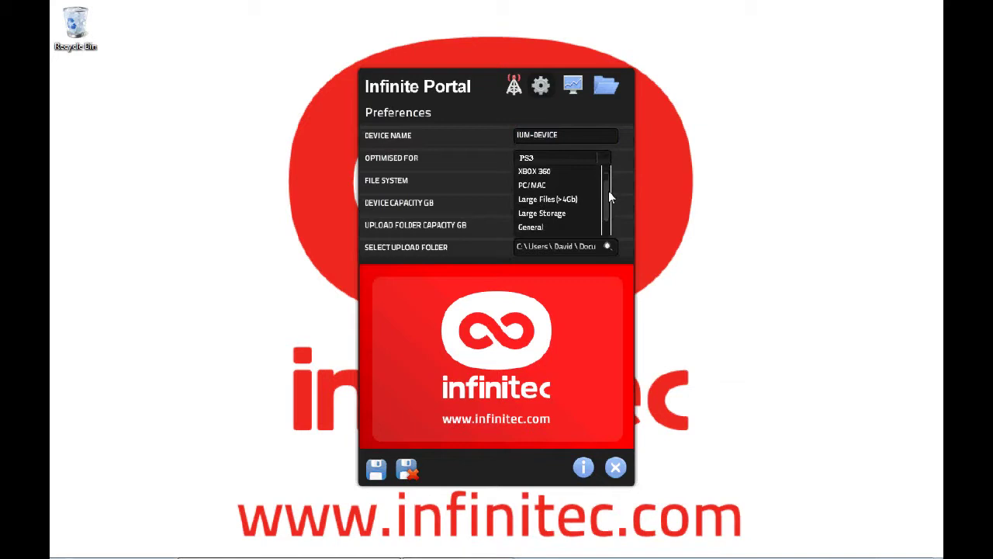
click(537, 227)
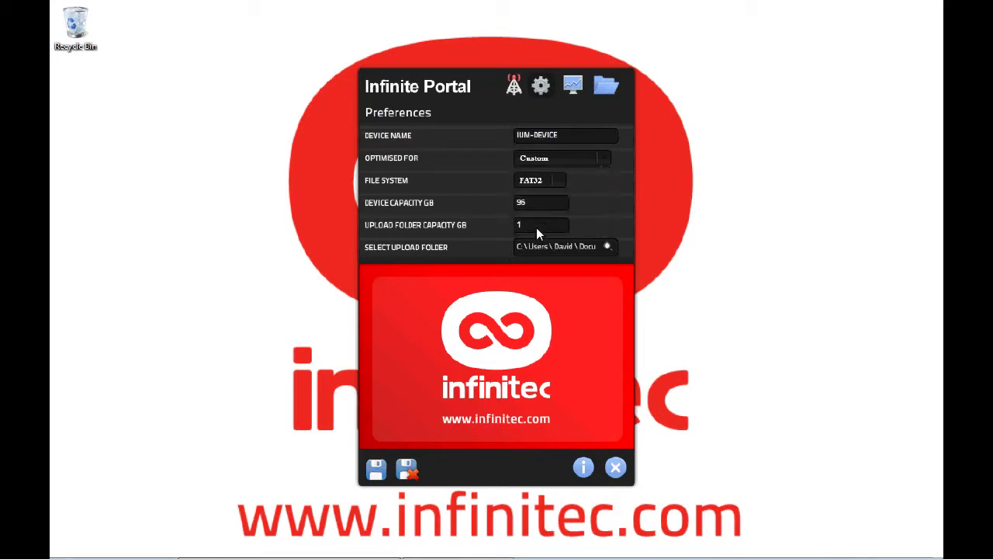
click(558, 183)
click(537, 196)
- Set the device capacity to 1500 GB and the upload folder capacity to 2 GB
click(548, 202)
drag(548, 201, 509, 198)
text(1500)
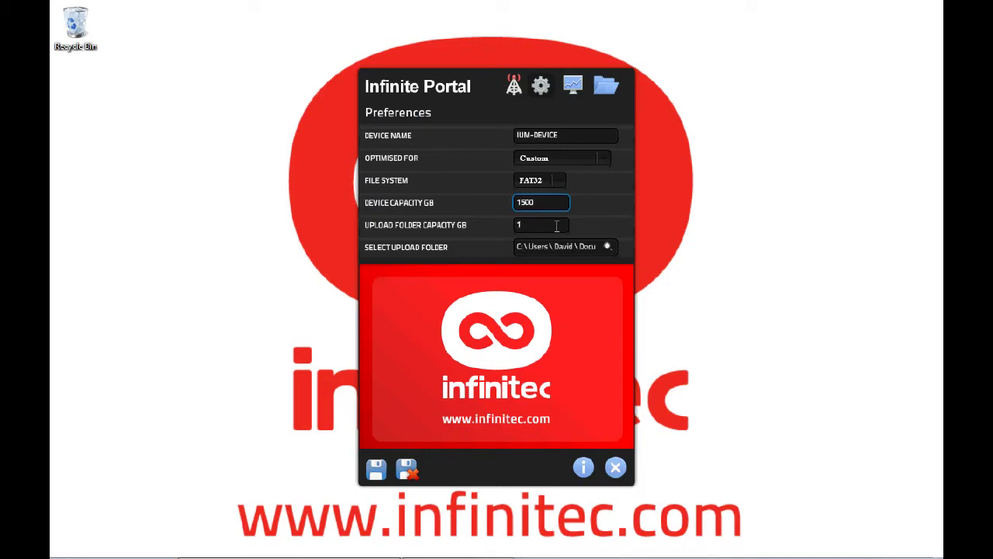
key(Tab)
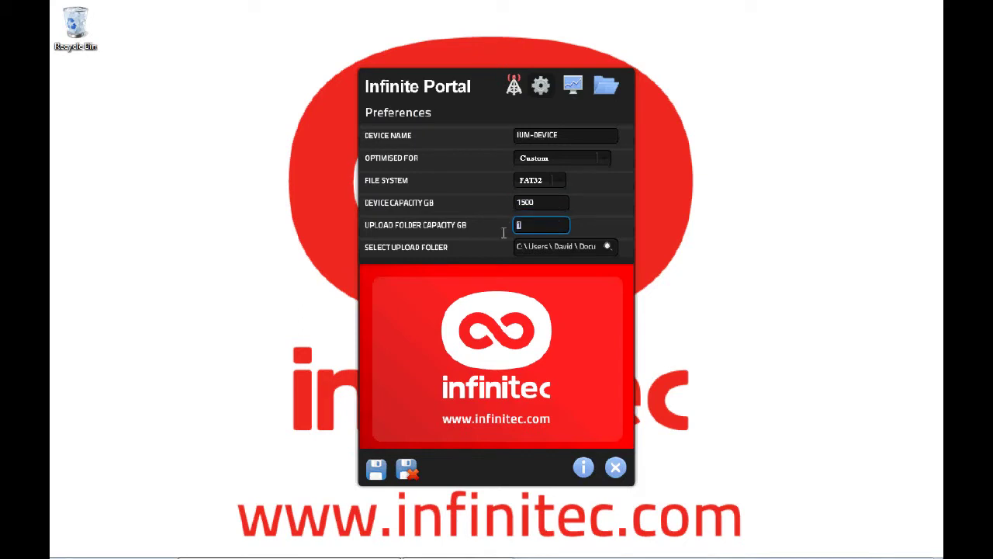
text(2)
- Create a new folder named "upload" in My Documents as the upload folder and save the device preferences
click(609, 245)
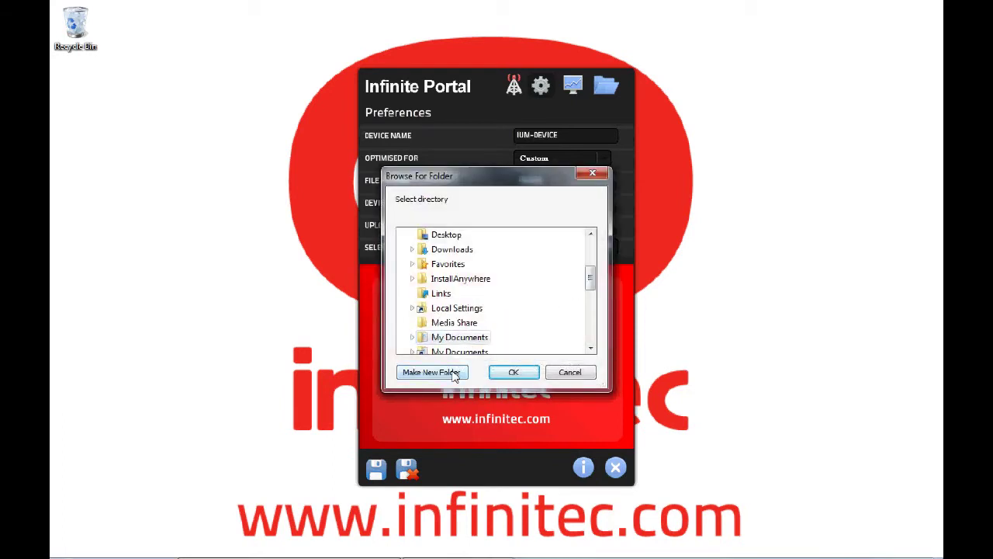
click(454, 372)
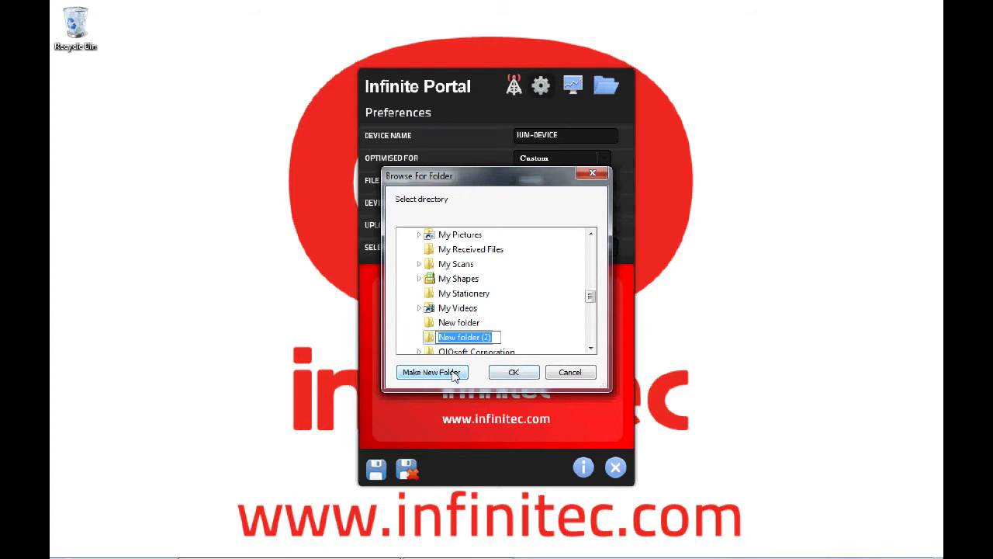
text(upload)
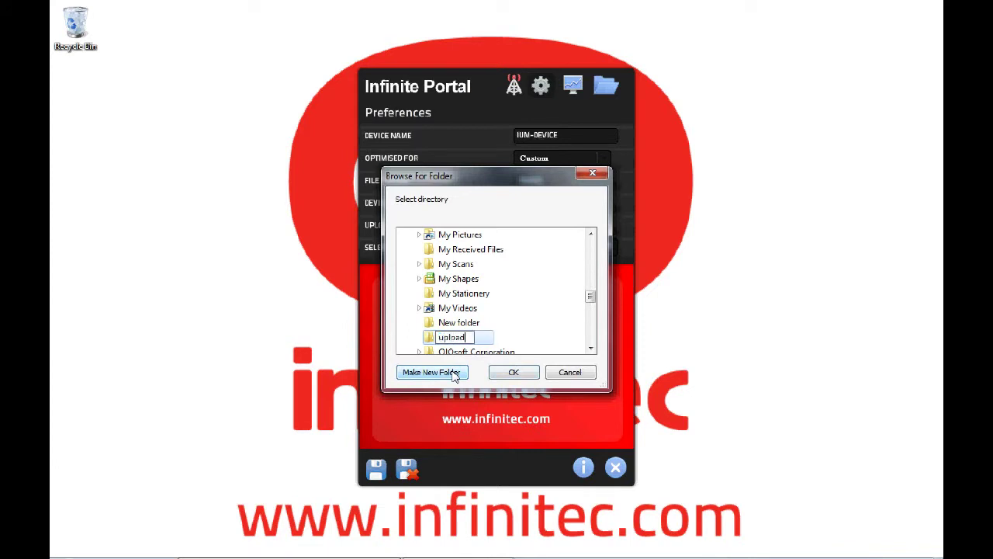
click(514, 373)
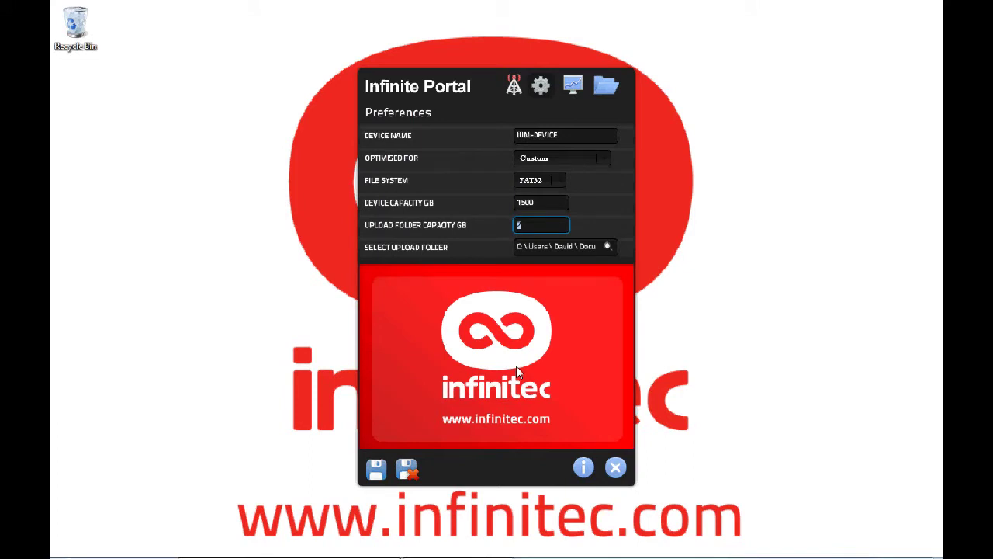
click(378, 470)
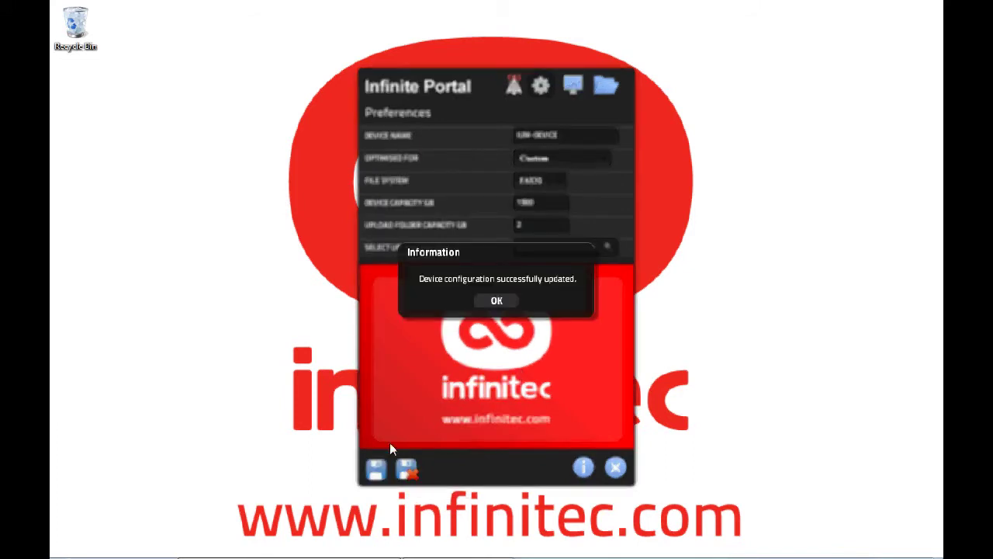
click(490, 301)
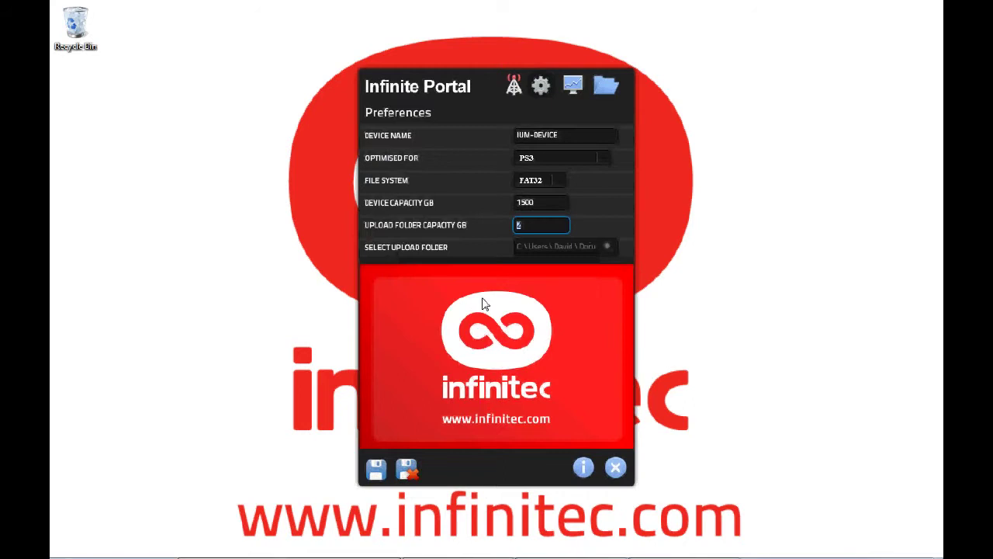
- Add the Documents folder from C:\Documents to IUM-DEVICE as a shared folder named Documents, including its subfolders
click(608, 89)
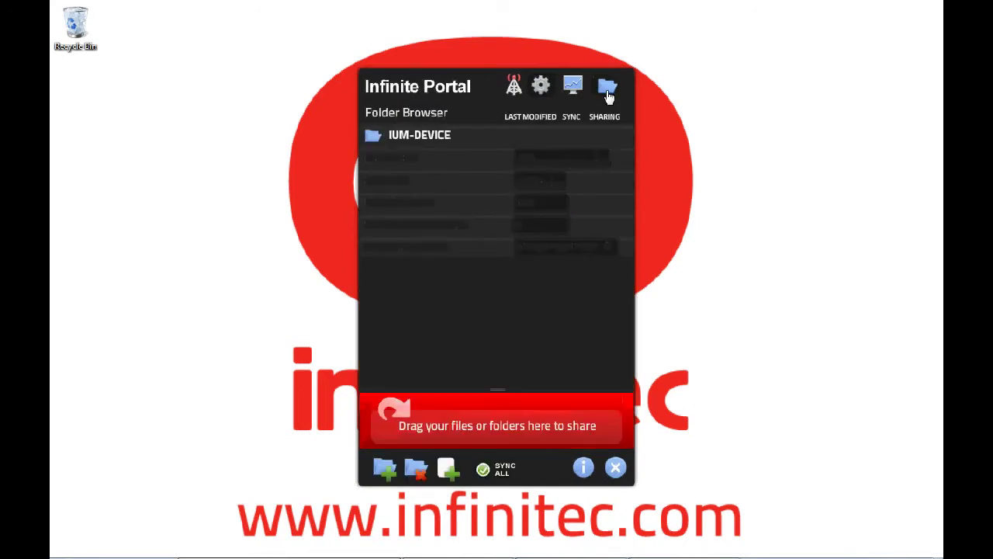
drag(463, 67, 184, 69)
drag(943, 202, 612, 86)
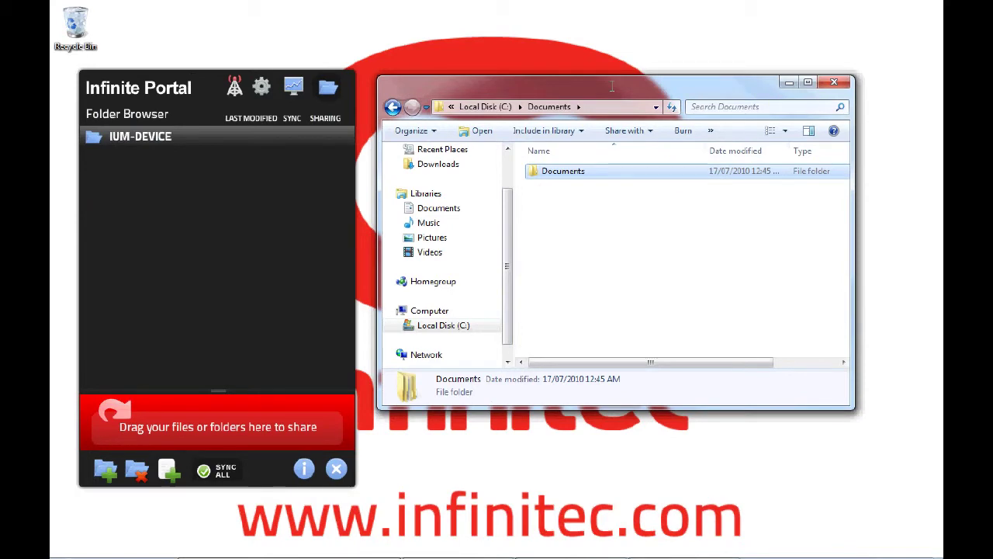
drag(592, 170, 213, 428)
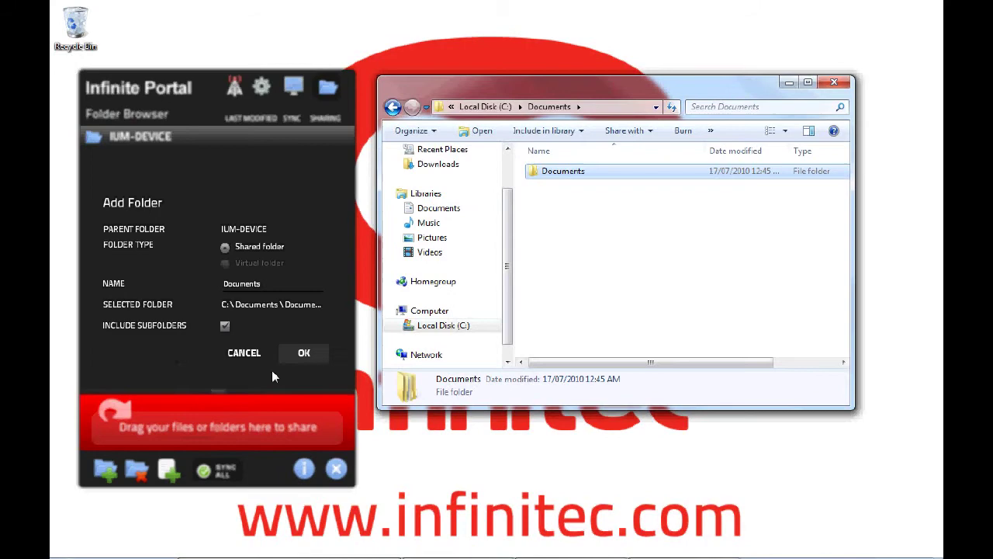
click(302, 351)
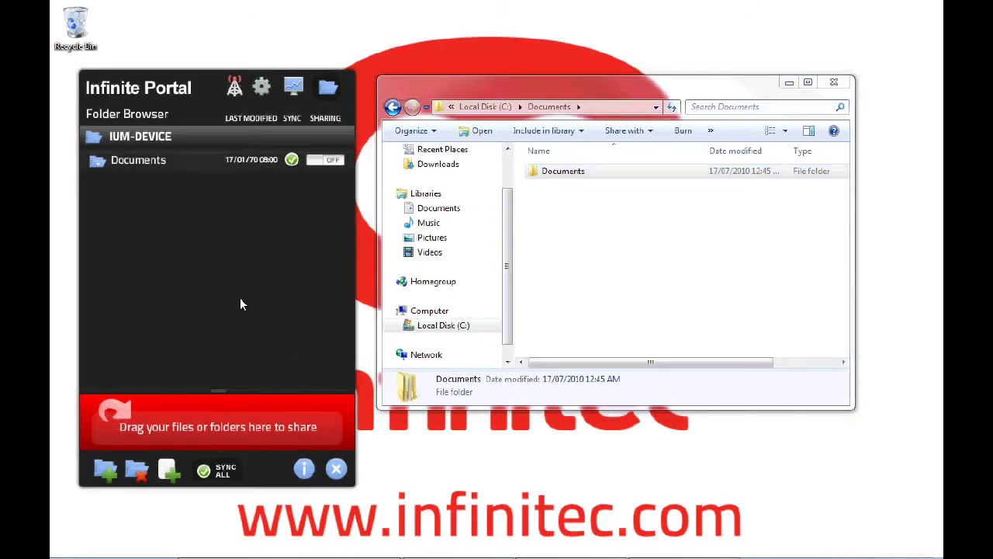
- Expand the shared Documents folder through Infinitec and IUM to examine the contents of Brochure and Datasheet
click(98, 169)
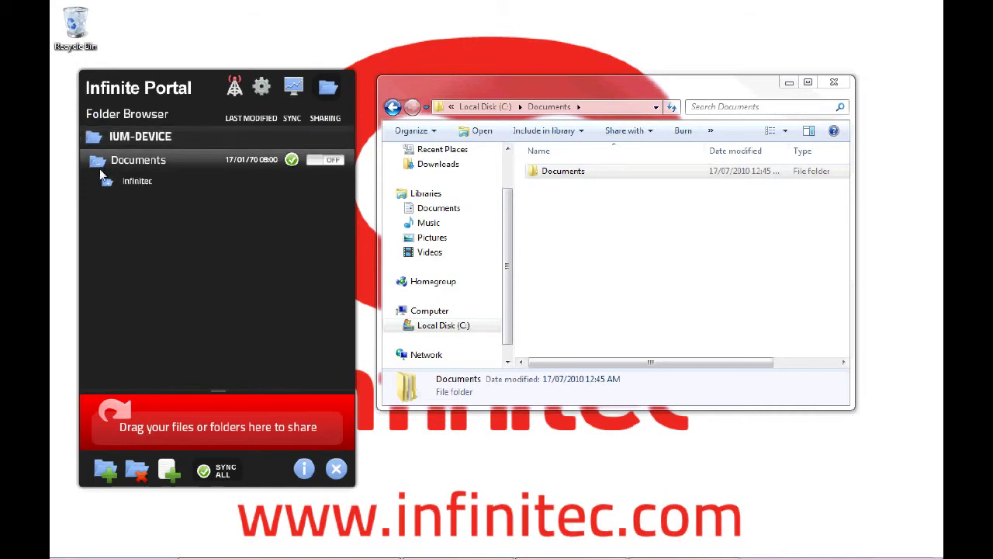
click(107, 186)
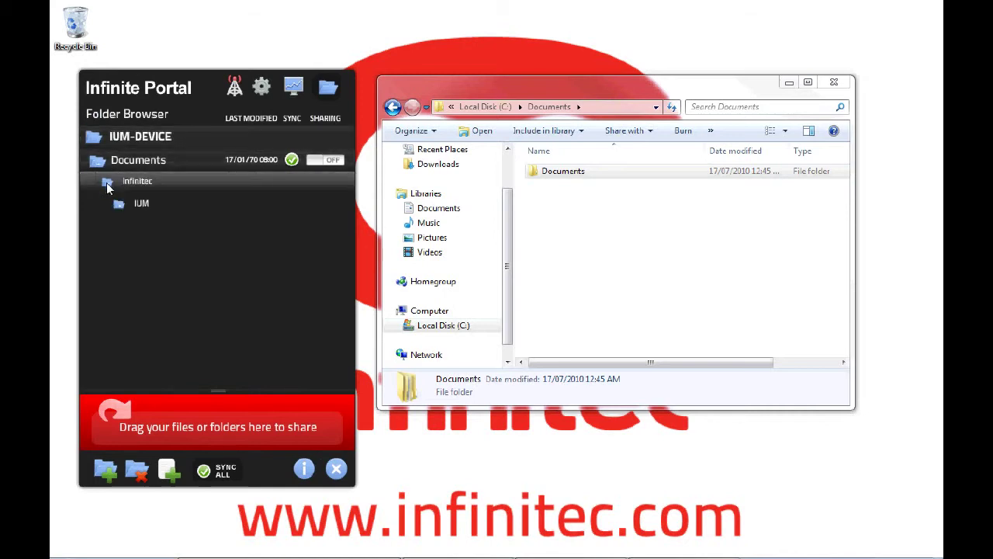
click(120, 206)
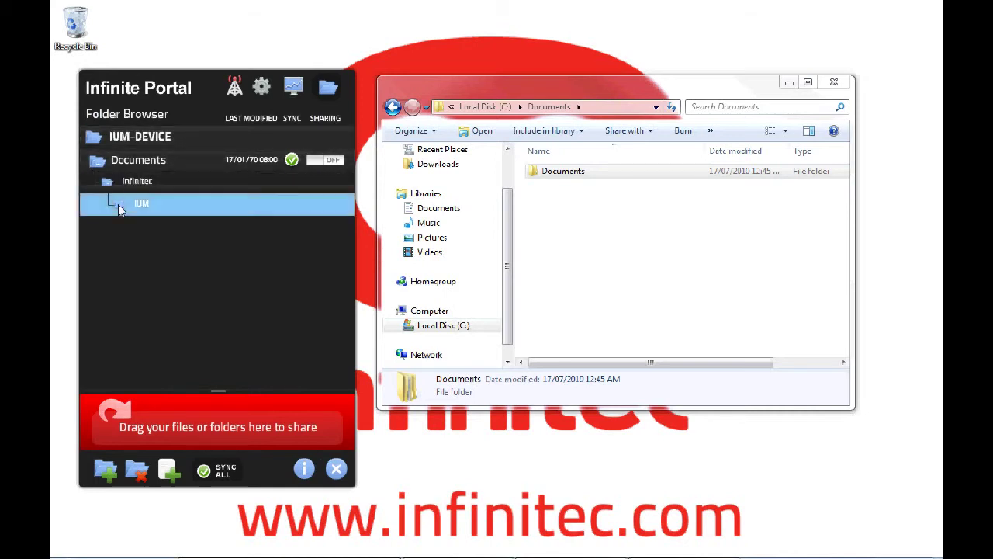
click(130, 228)
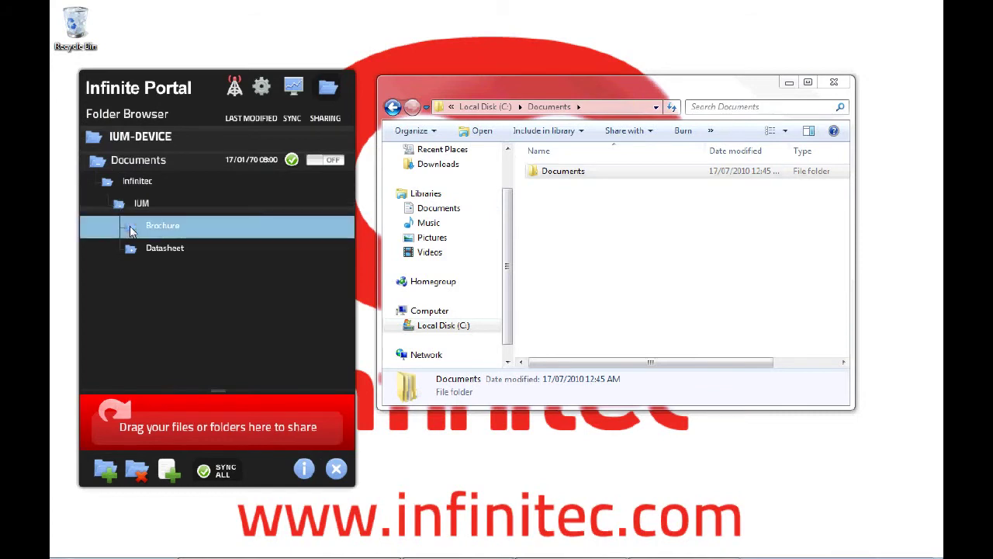
click(134, 274)
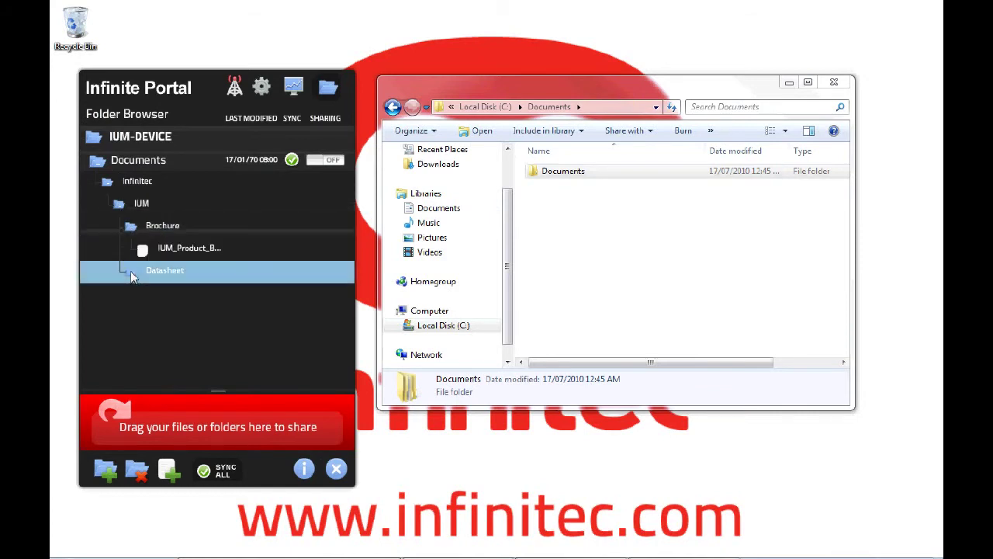
click(140, 291)
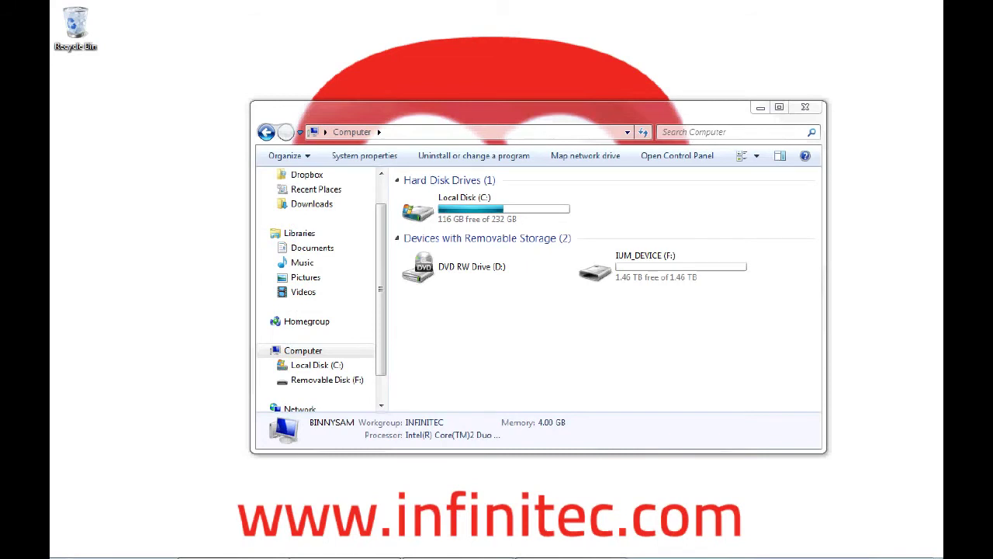
- Open the IUM_DEVICE (F:) drive in Windows Explorer and browse to Documents, Infinitec, IUM, Brochure
double_click(613, 268)
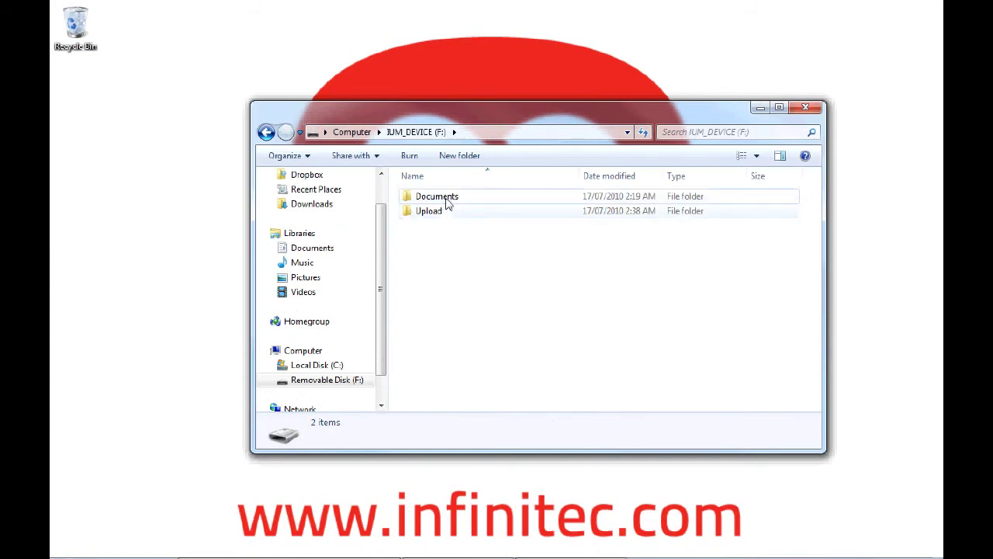
double_click(447, 201)
double_click(447, 201)
double_click(447, 201)
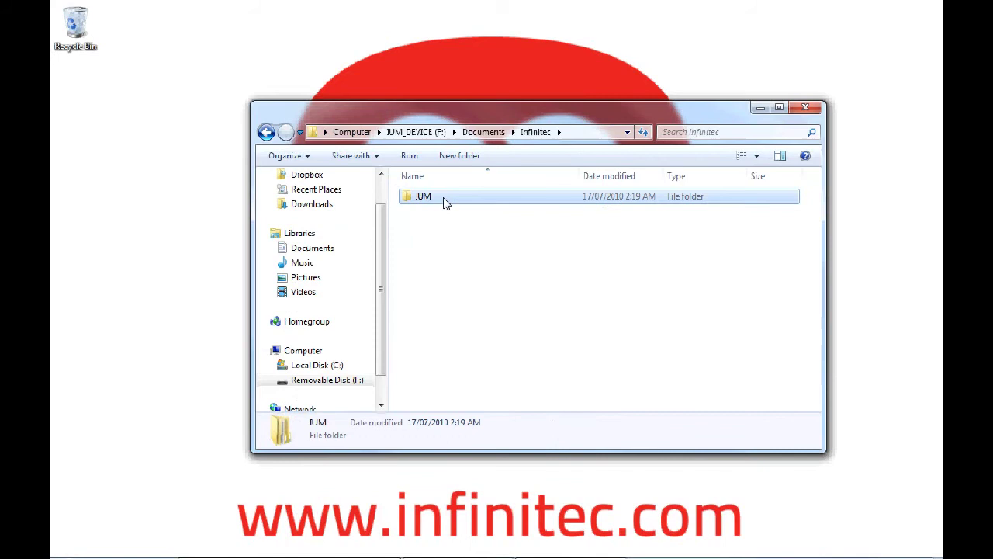
double_click(447, 201)
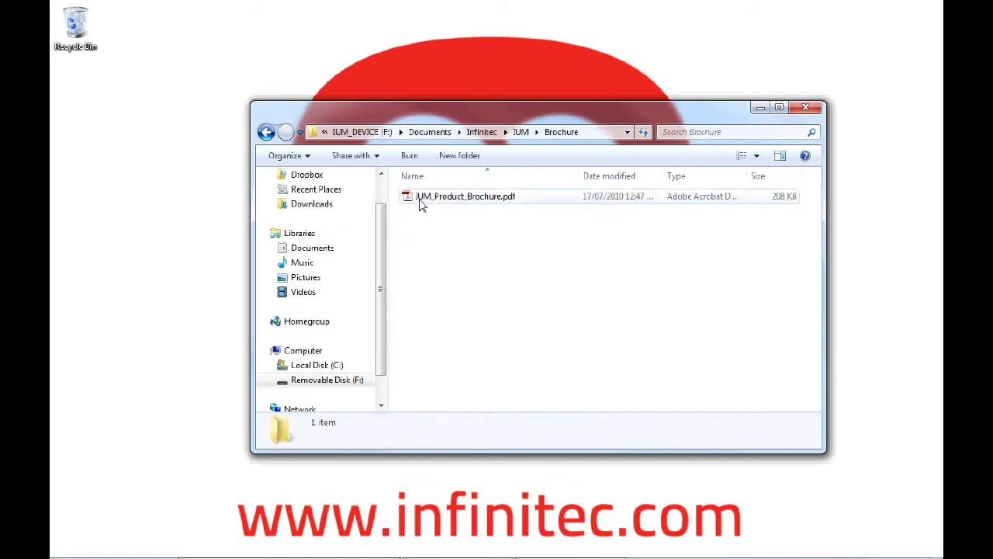
- View IUM_Product_Brochure.pdf from the Brochure folder in Adobe Reader and close it
click(421, 204)
double_click(422, 205)
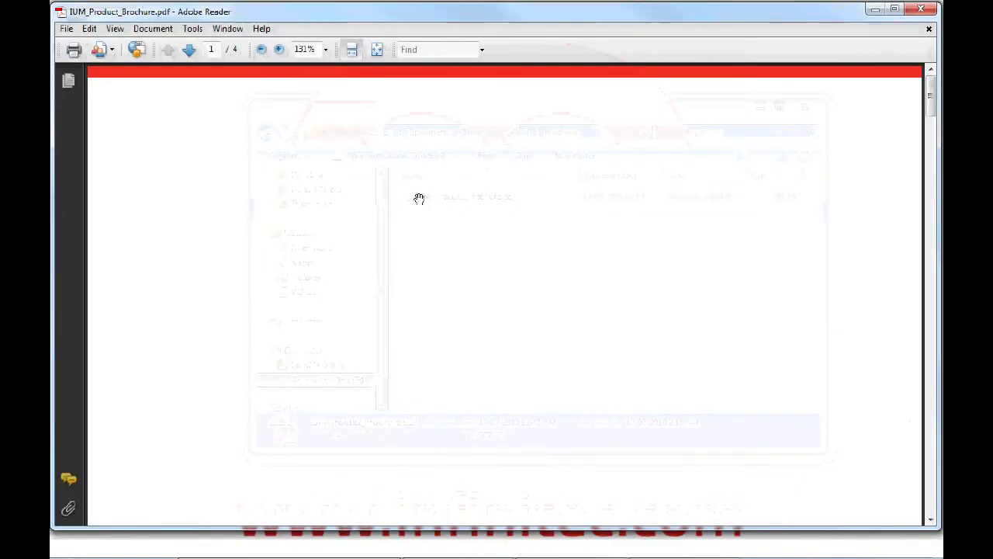
scroll(419, 209, down, 5)
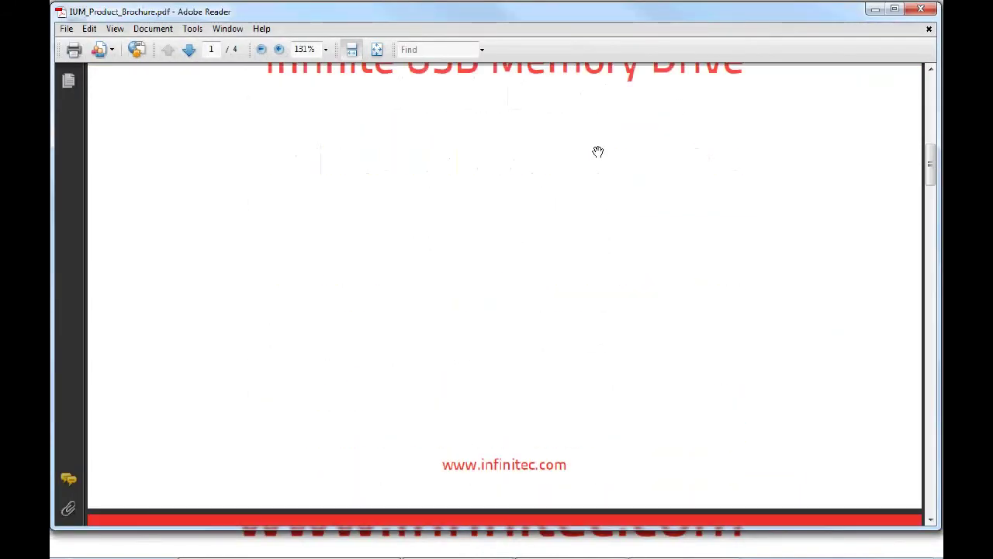
click(921, 9)
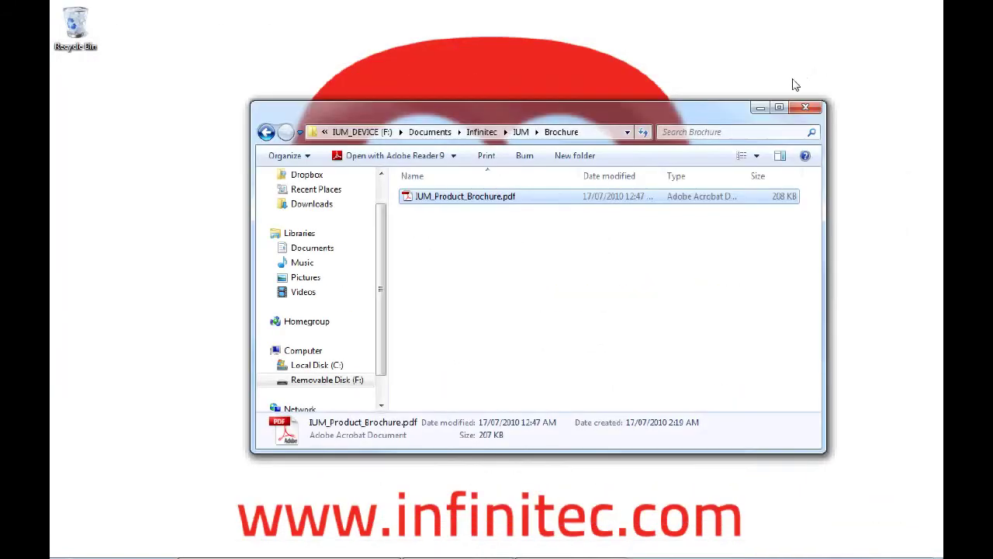
click(623, 252)
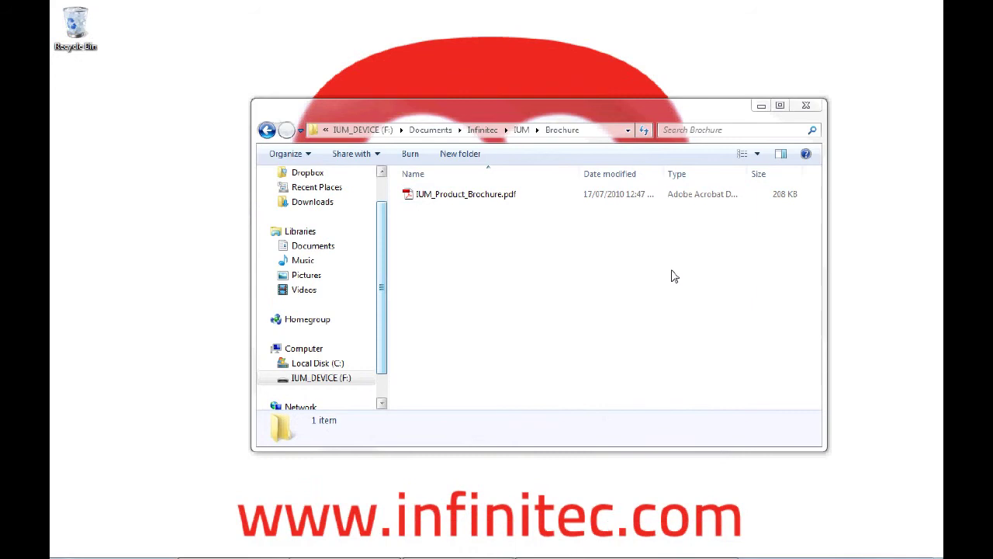
- Copy IUM - Product_Overview.pdf from the IUM folder of the Documents library into the Upload folder on IUM_DEVICE (F:)
click(363, 131)
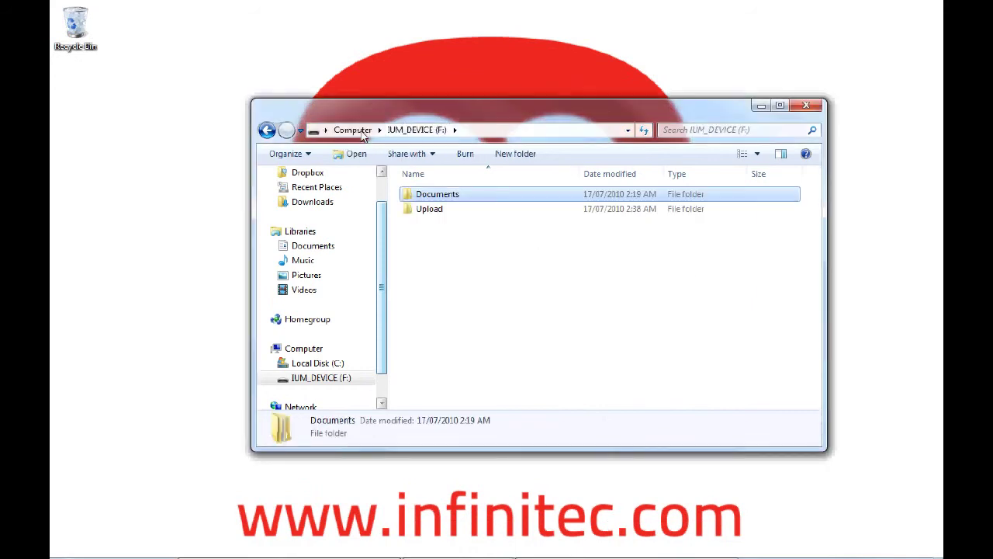
click(437, 215)
double_click(437, 214)
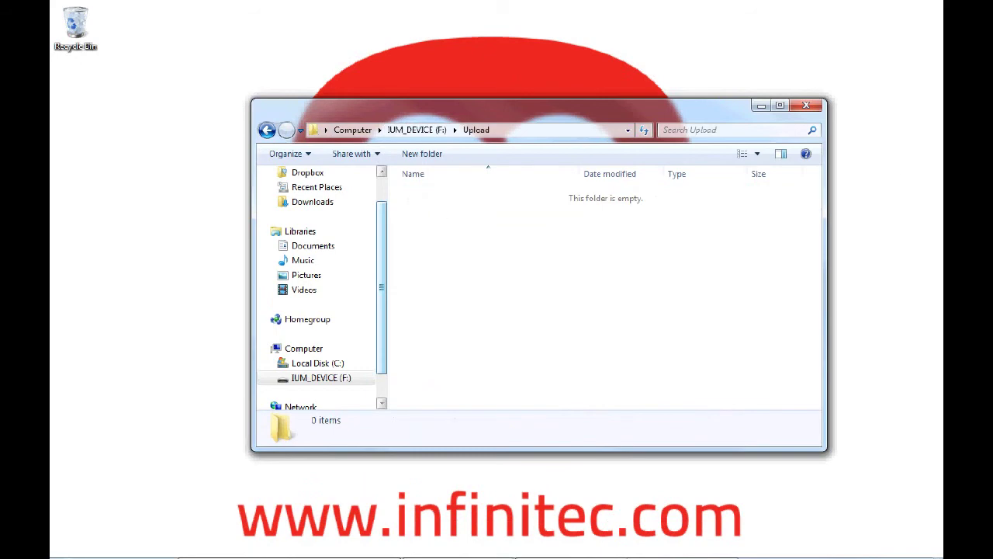
drag(942, 136, 717, 268)
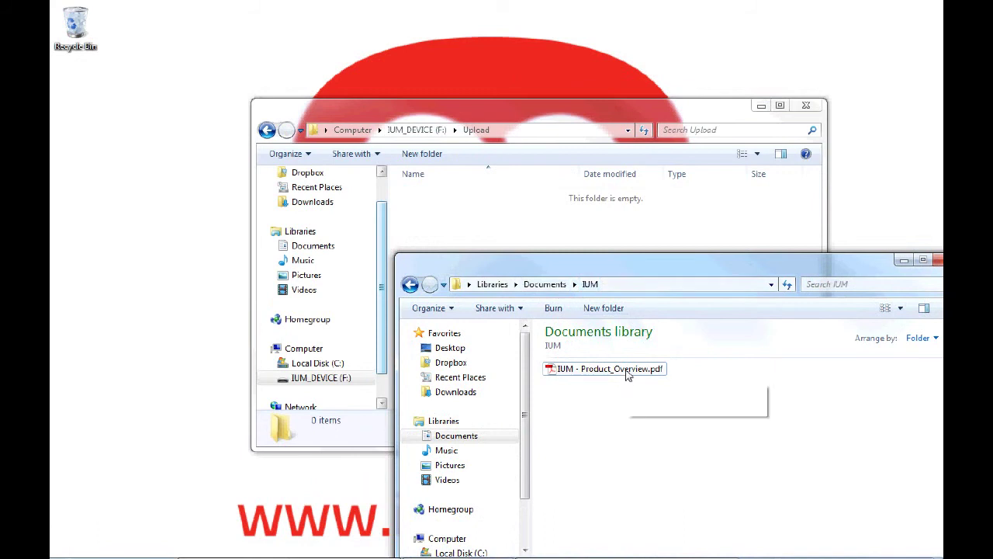
drag(628, 377, 513, 242)
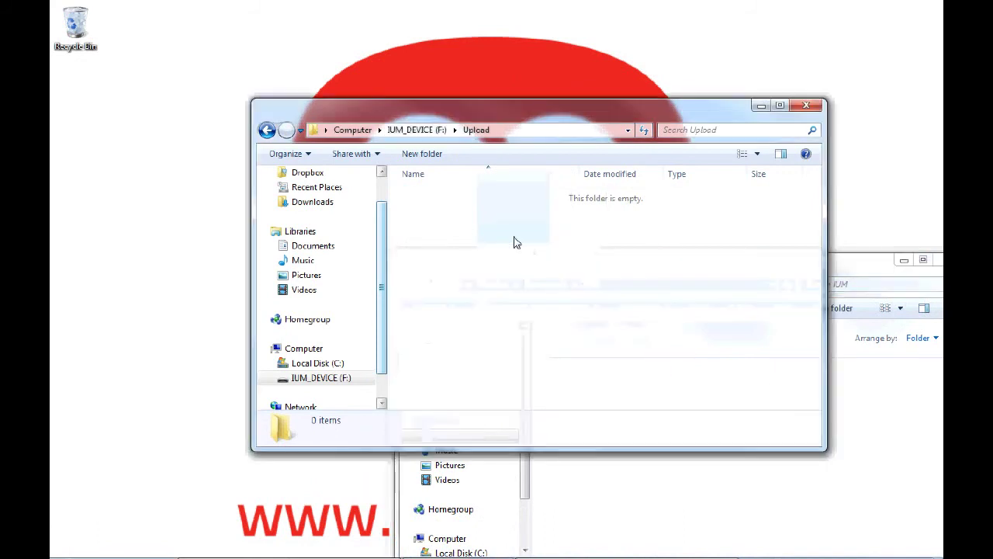